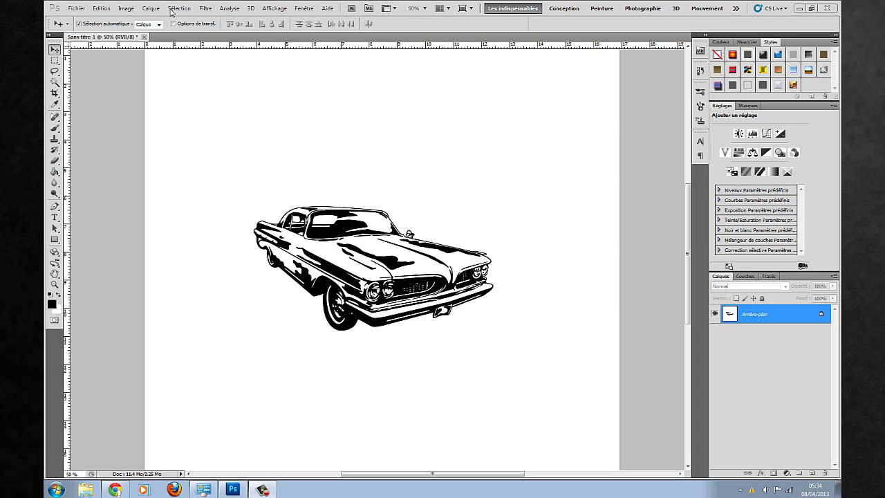
left_click(131, 12)
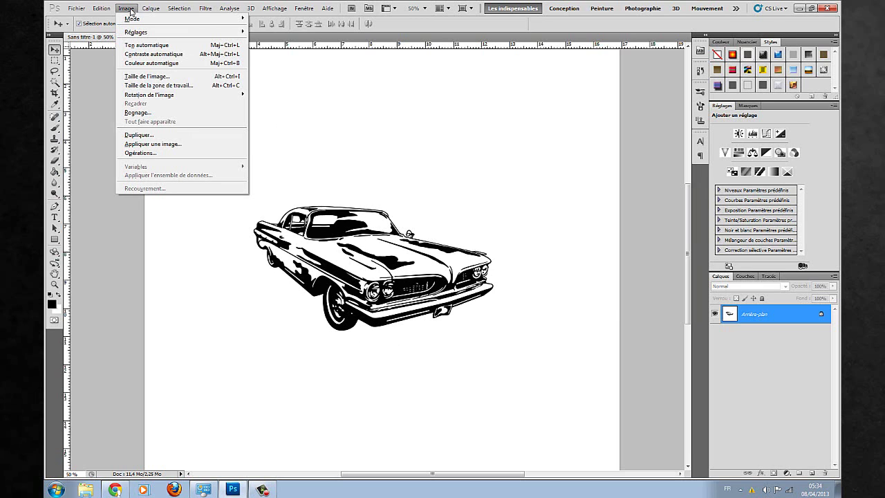
mouse_move(146, 35)
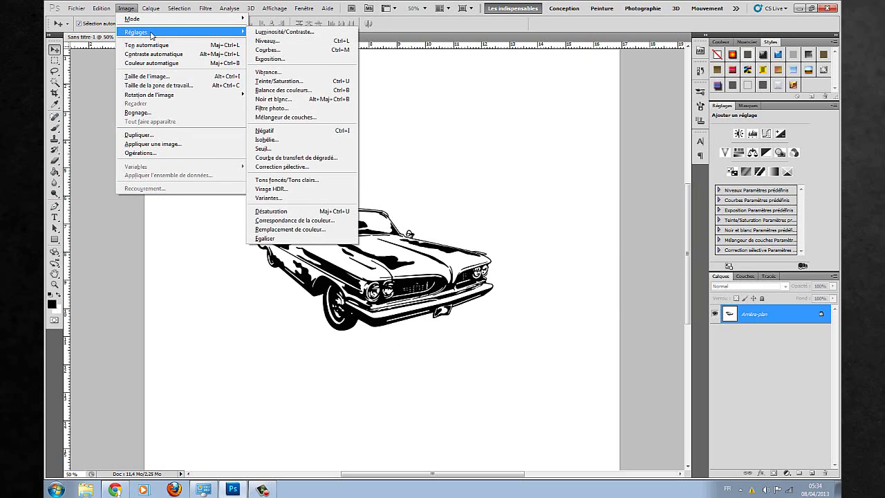
left_click(273, 41)
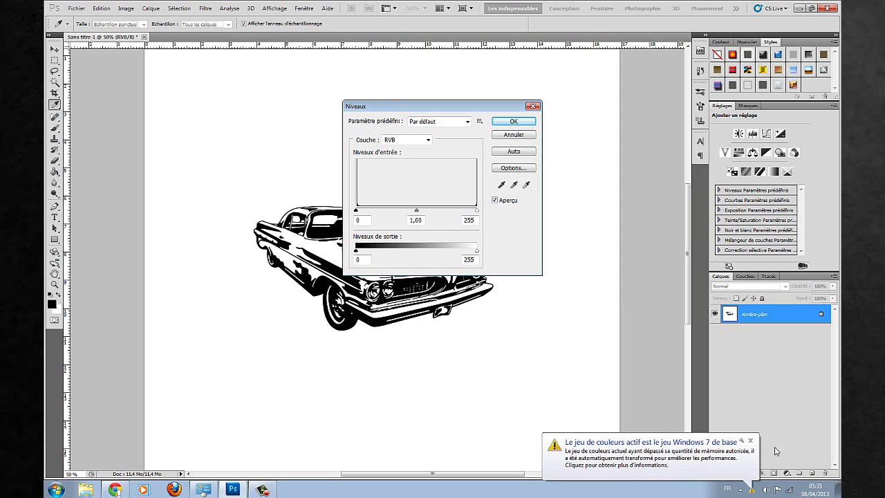
left_click(750, 440)
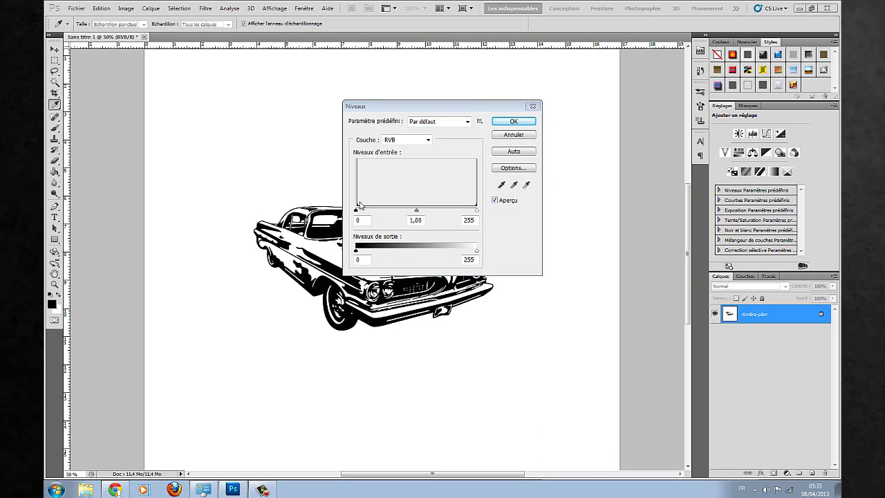
left_click(514, 124)
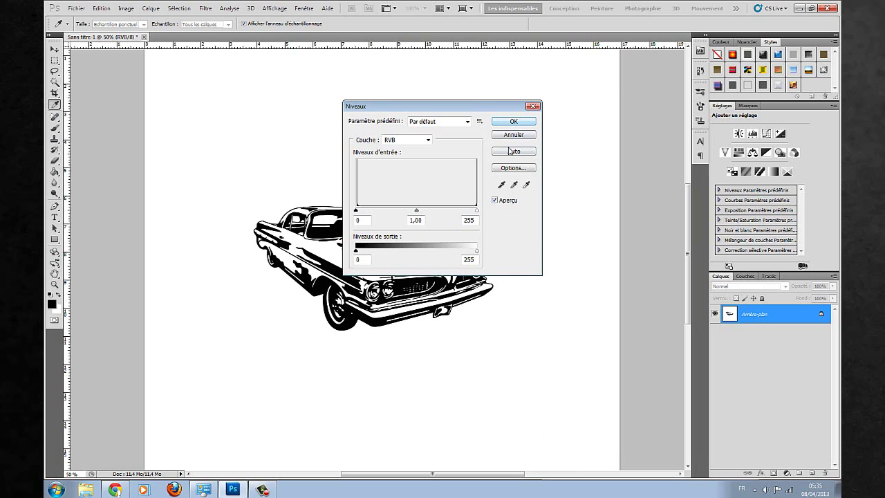
left_click(511, 136)
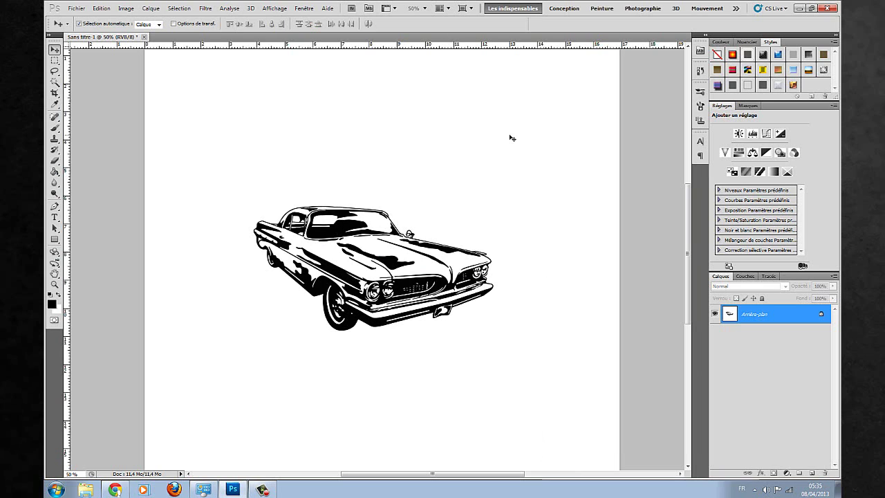
- Select a rectangular area around the whole car and define it as a brush preset named "voiture"
left_click(55, 60)
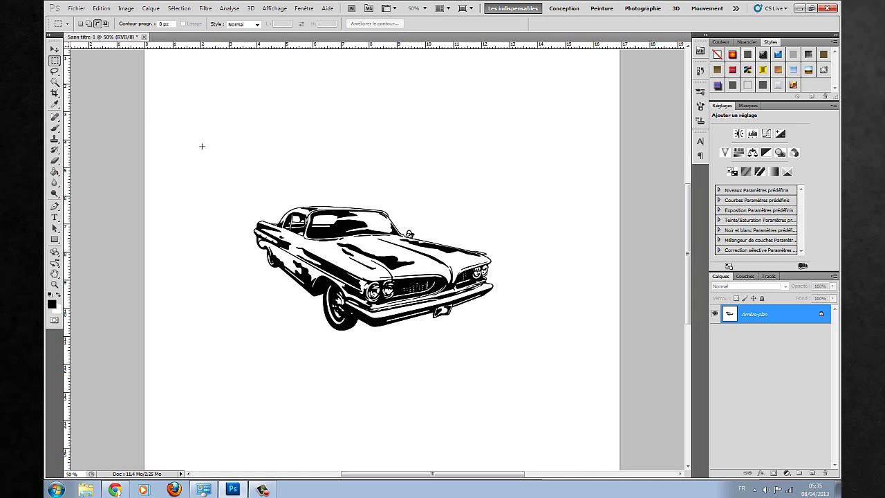
left_click_drag(224, 171, 542, 385)
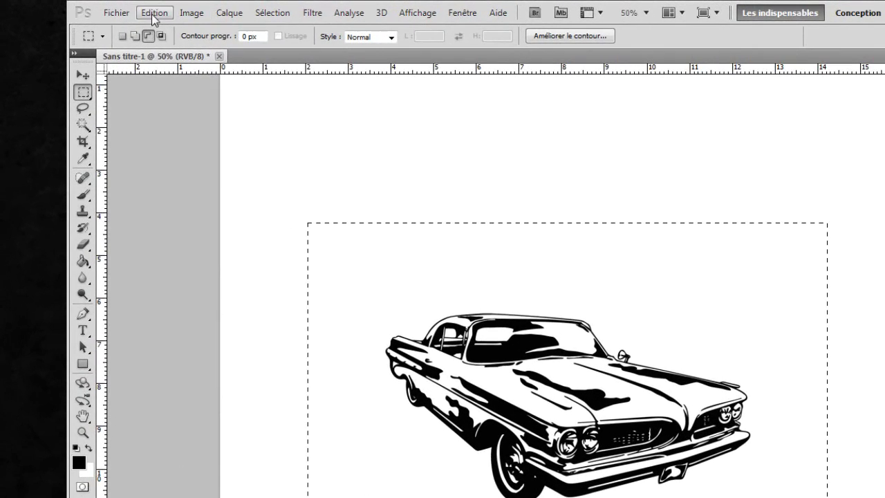
left_click(101, 10)
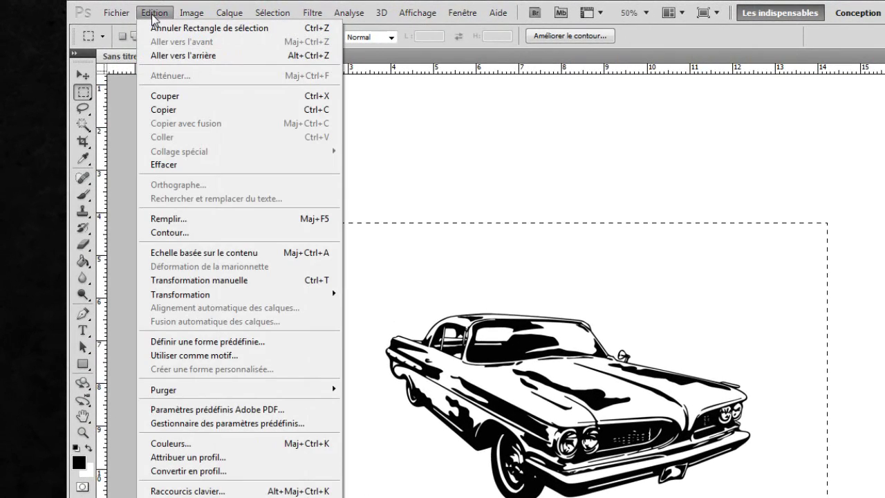
left_click(283, 343)
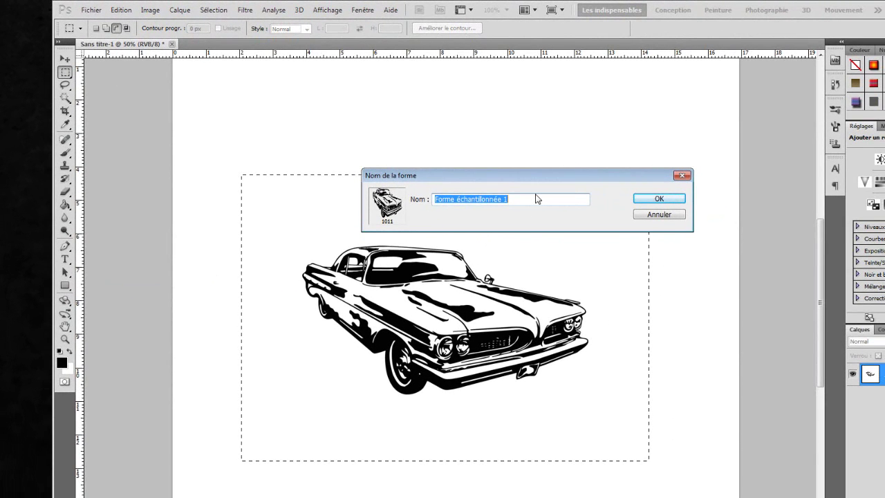
key("BackSpace")
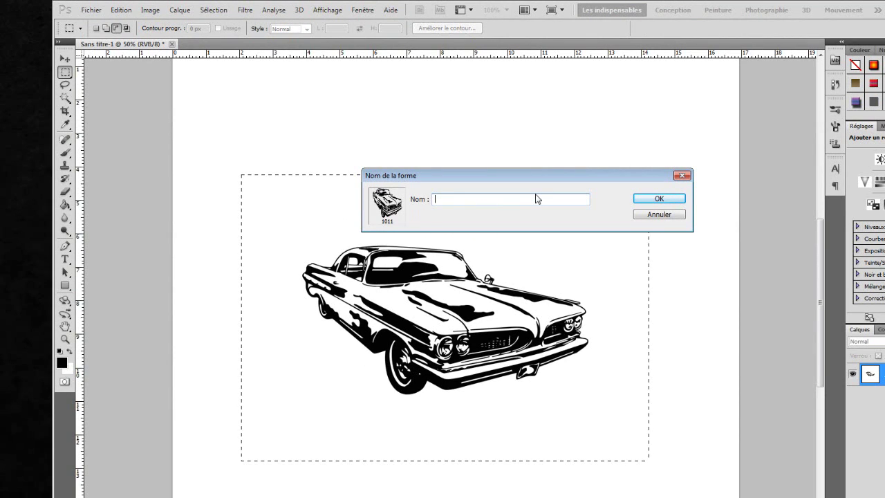
type("voiture")
left_click(662, 200)
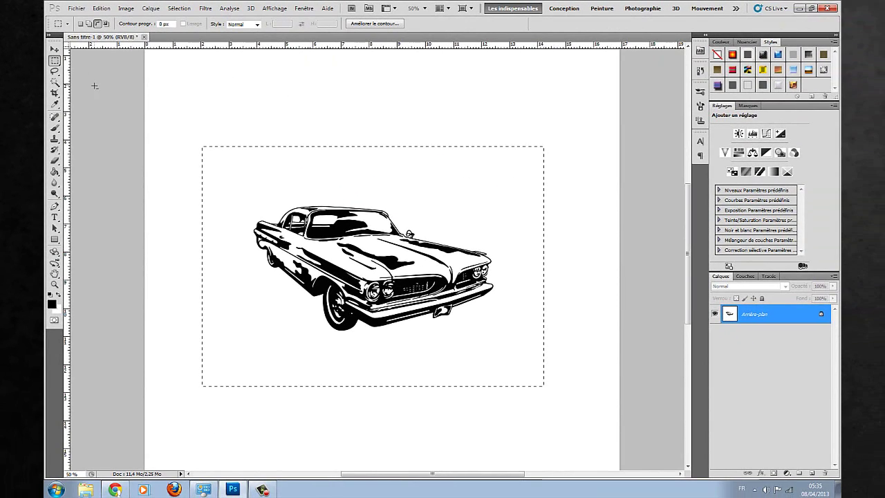
- Create a new blank white 2000 × 2000 pixel document at 300 pixels/inch and choose the 1011 px car tip for the Brush tool
left_click(54, 130)
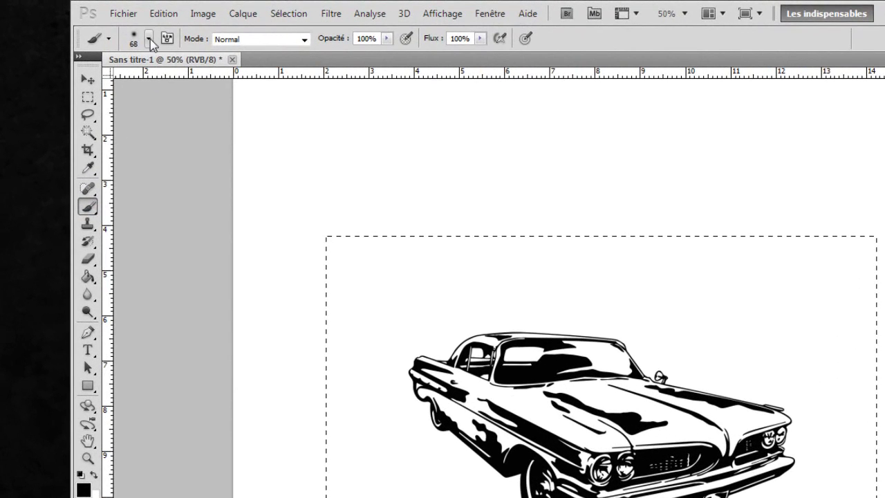
left_click(148, 40)
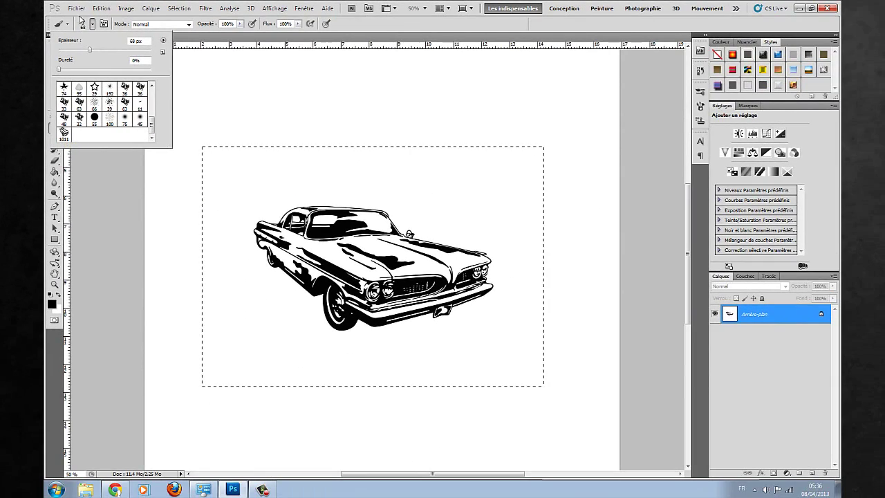
left_click(76, 8)
left_click(80, 20)
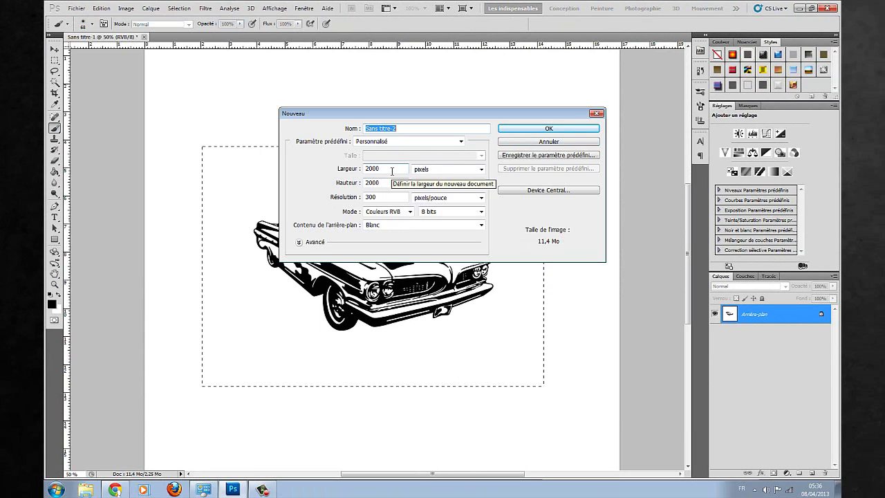
left_click(560, 129)
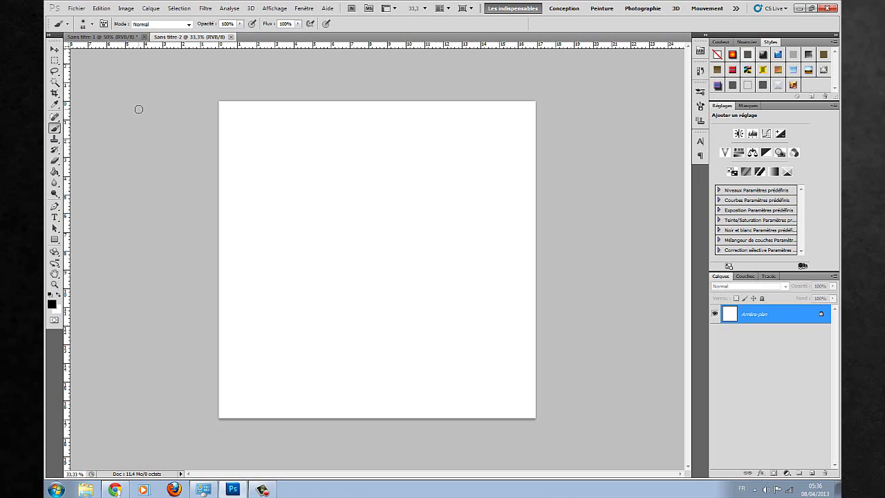
left_click(93, 25)
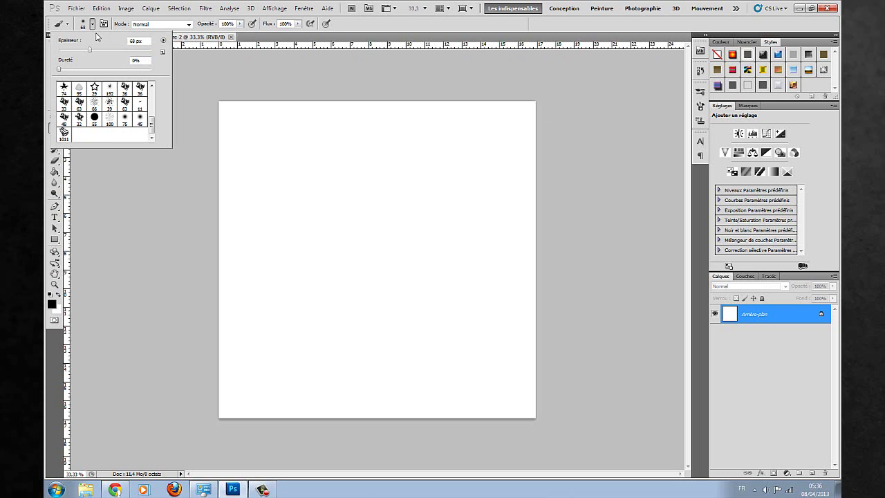
left_click(64, 132)
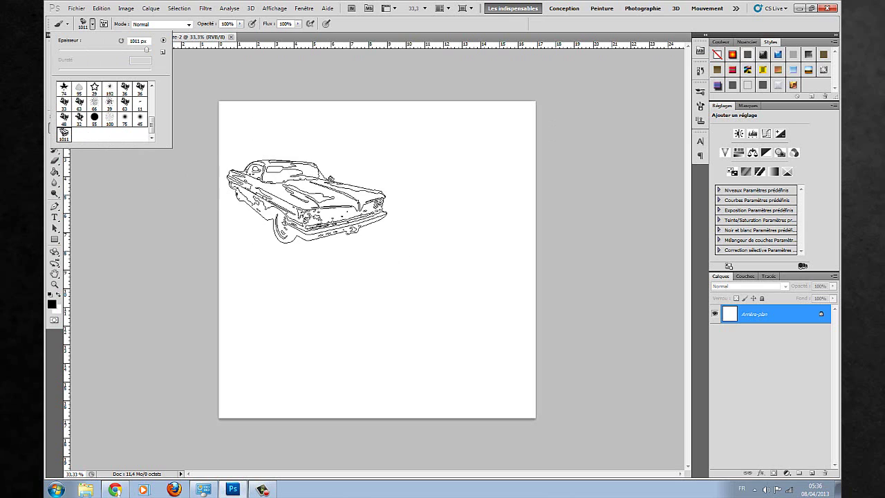
- Paint two test strokes with the car brush across the blank canvas and undo both
left_click(314, 183)
left_click_drag(313, 183, 416, 169)
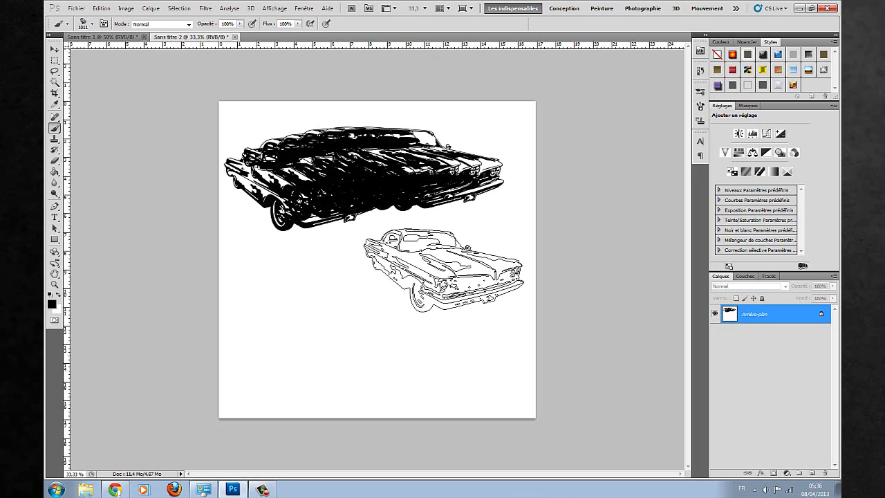
mouse_move(444, 270)
left_mouse_down()
mouse_move(397, 305)
mouse_move(362, 313)
mouse_move(321, 292)
left_mouse_up()
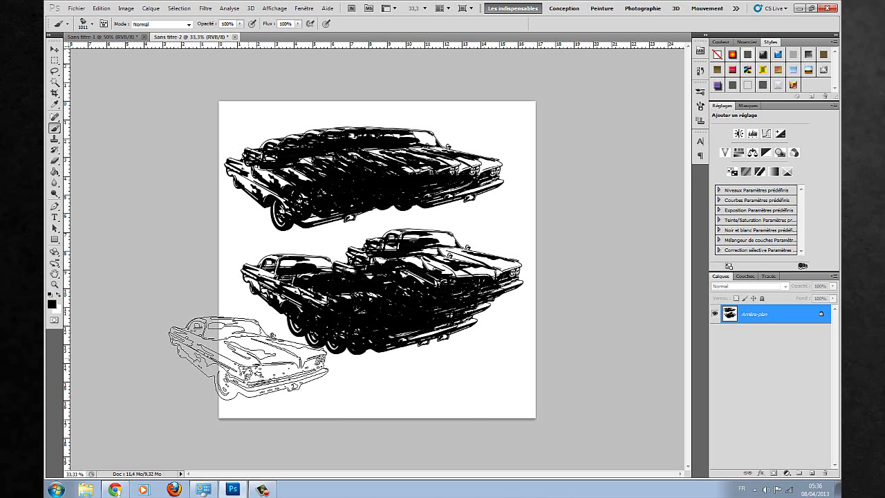
key("ctrl+alt+z")
key("ctrl+alt+z")
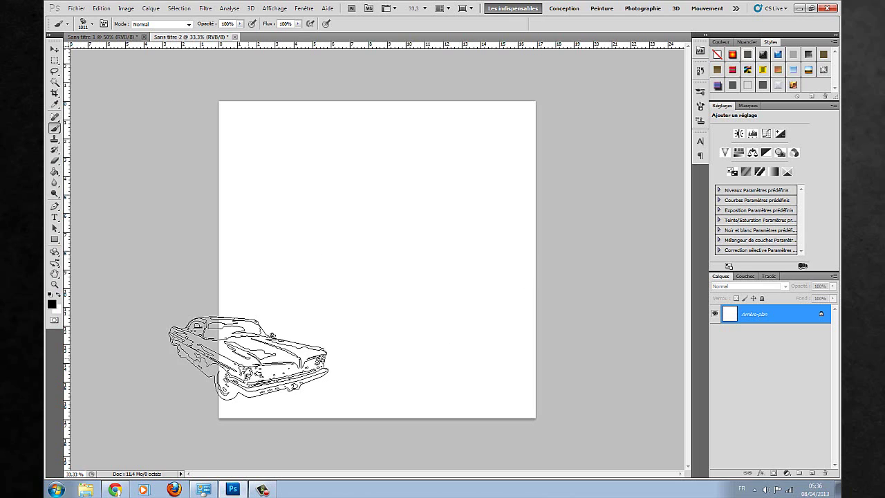
- Turn off Dynamique de forme for the car brush and set its Pas to 191%, trying it with a stroke that is undone
left_click(300, 8)
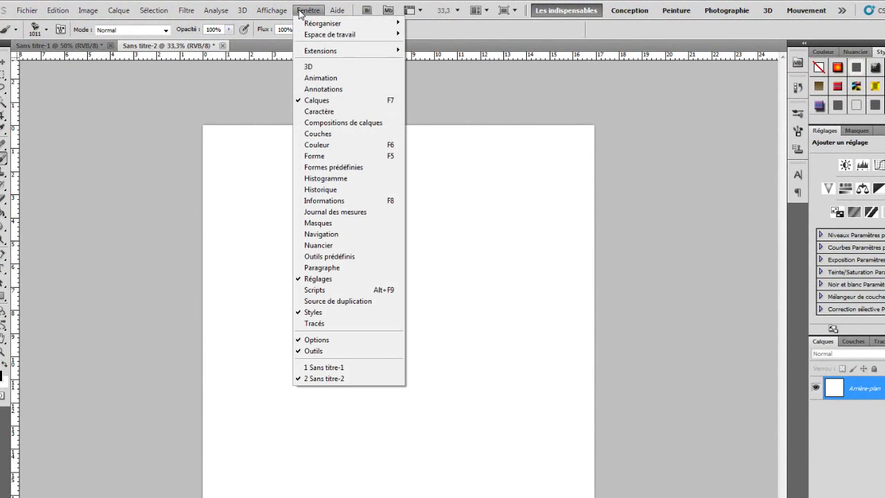
left_click(336, 155)
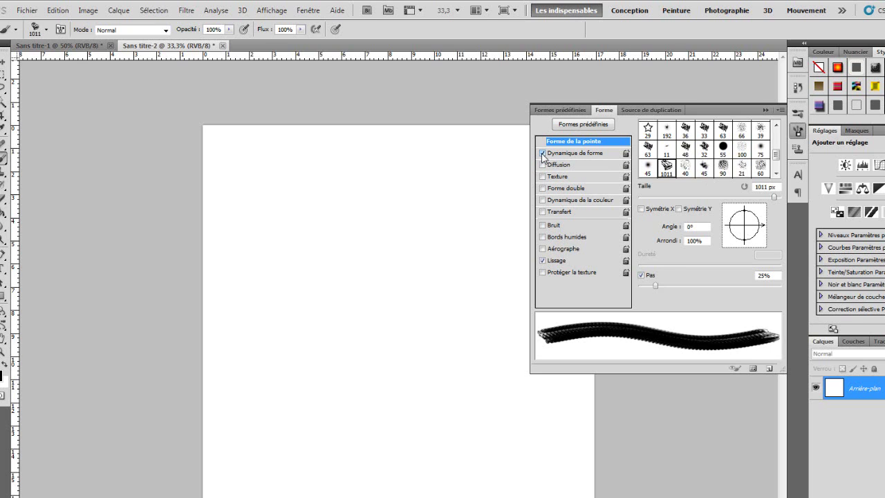
left_click(543, 154)
mouse_move(657, 285)
left_mouse_down()
mouse_move(757, 289)
mouse_move(742, 292)
left_mouse_up()
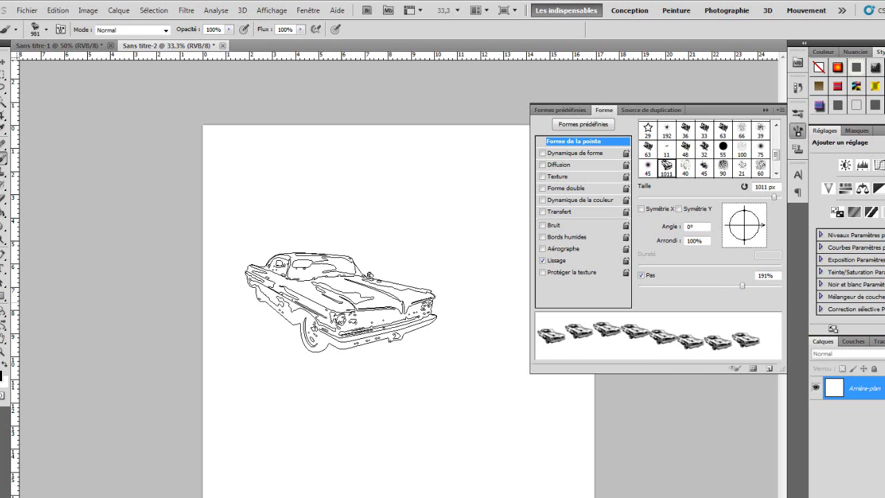
mouse_move(311, 299)
left_mouse_down()
mouse_move(394, 269)
mouse_move(533, 272)
mouse_move(557, 281)
mouse_move(571, 323)
mouse_move(507, 397)
mouse_move(398, 404)
mouse_move(319, 391)
mouse_move(239, 467)
left_mouse_up()
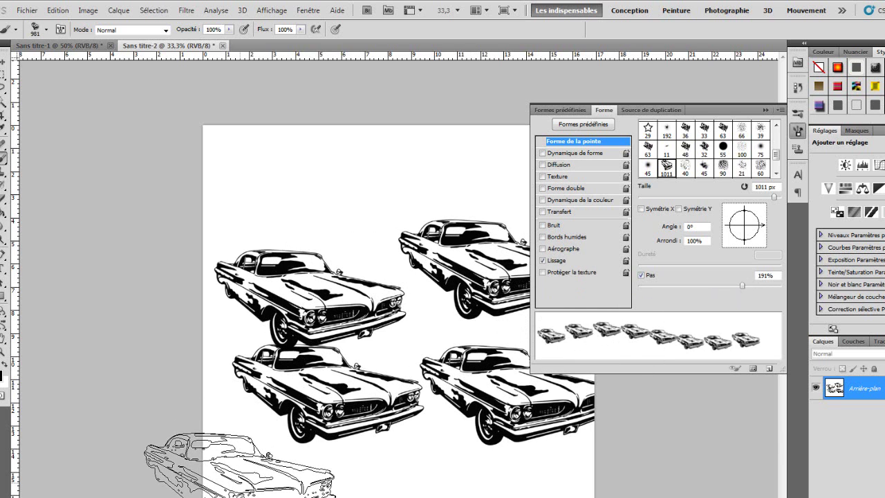
key("ctrl+z")
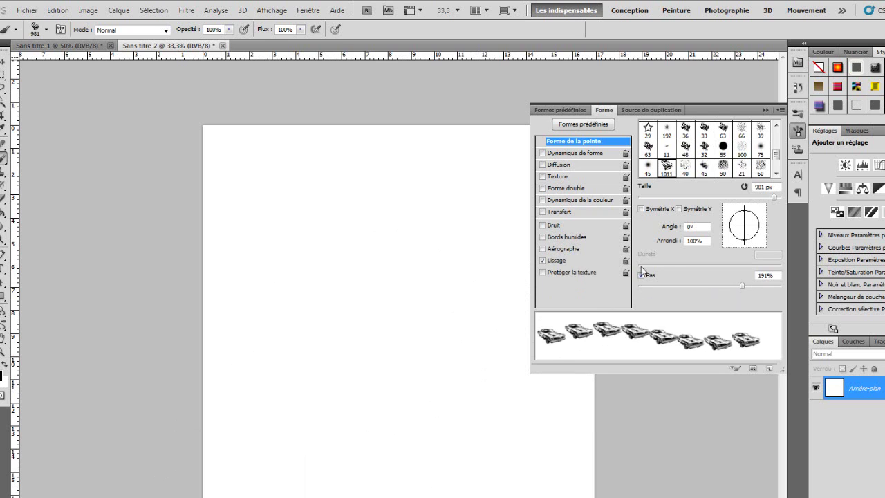
- Enable Texture and Diffusion for the car brush, with Diffusion at 272% and Nombre at 5
left_click(558, 176)
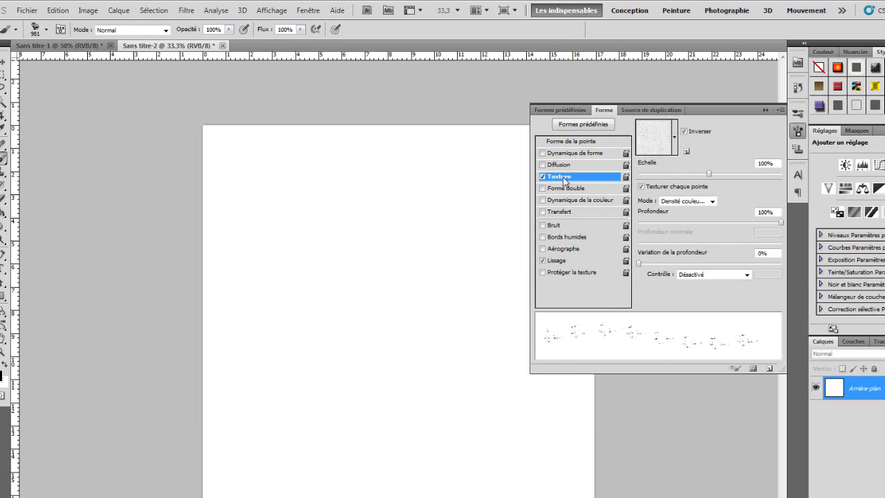
left_click(561, 165)
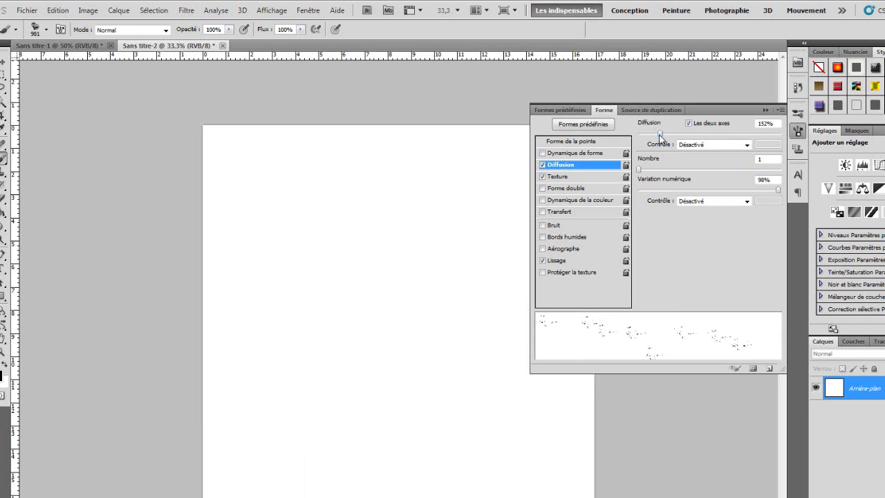
mouse_move(660, 133)
left_mouse_down()
mouse_move(705, 142)
mouse_move(678, 146)
left_mouse_up()
left_click_drag(640, 169, 682, 170)
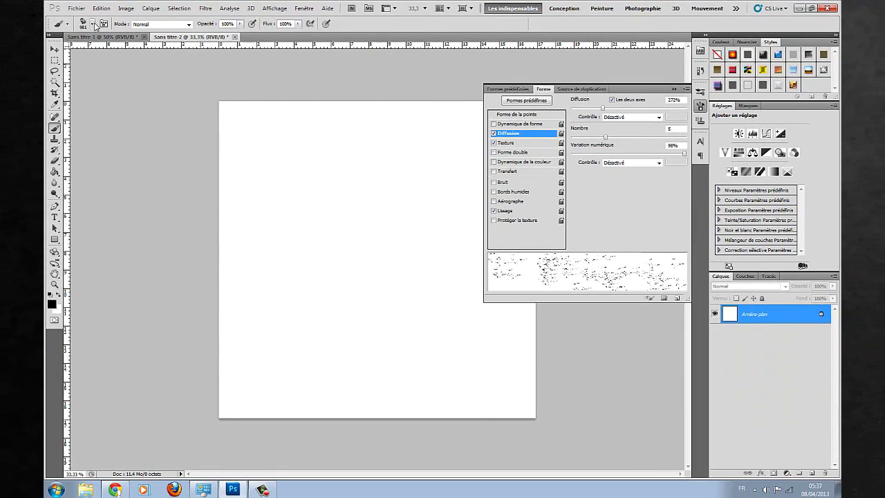
- Set the brush size to 116 px, paint a winding scattered test stroke across the canvas, and undo it
left_click(93, 24)
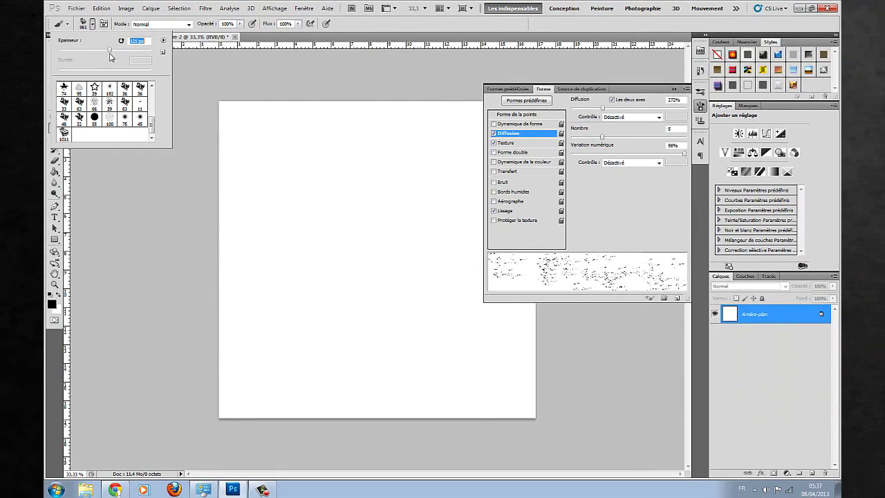
mouse_move(288, 237)
left_mouse_down()
mouse_move(352, 201)
mouse_move(401, 203)
mouse_move(424, 254)
mouse_move(356, 275)
mouse_move(311, 313)
mouse_move(354, 340)
mouse_move(454, 330)
mouse_move(303, 299)
left_mouse_up()
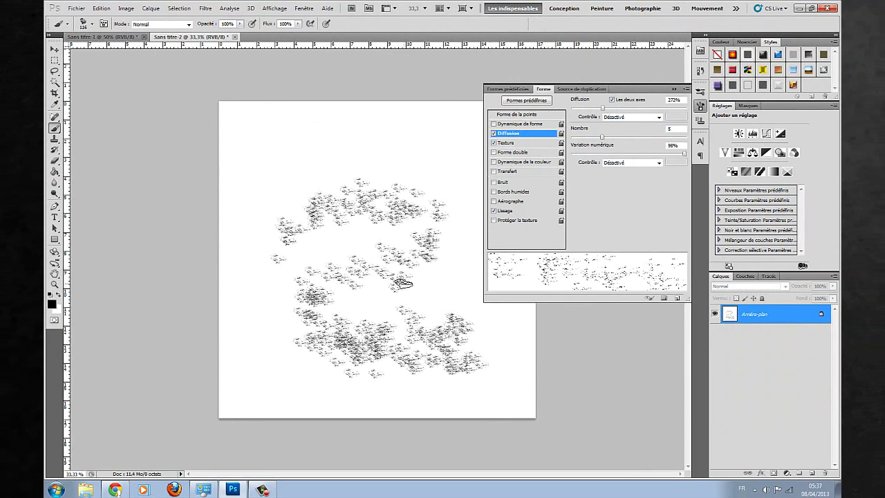
left_click(379, 255)
left_click(380, 255)
left_click(379, 255)
left_click(380, 255)
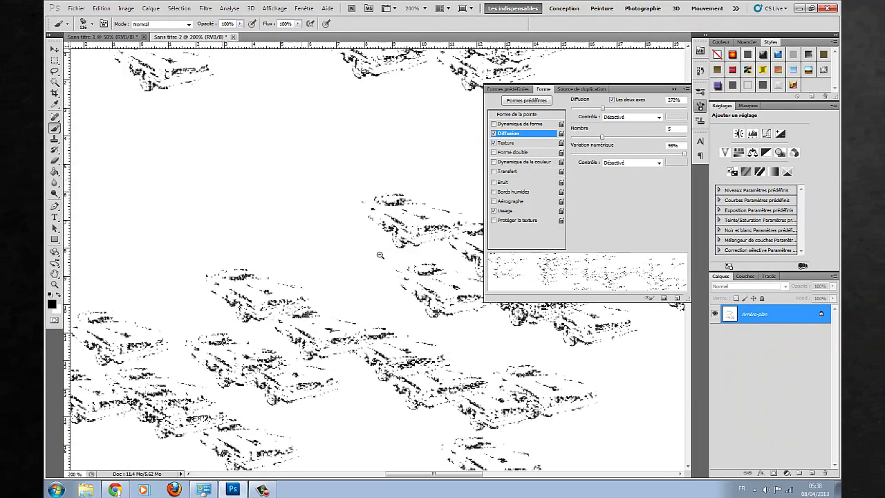
left_click(379, 255, "alt")
left_click(380, 255, "alt")
left_click(379, 255, "alt")
left_click(379, 255, "alt")
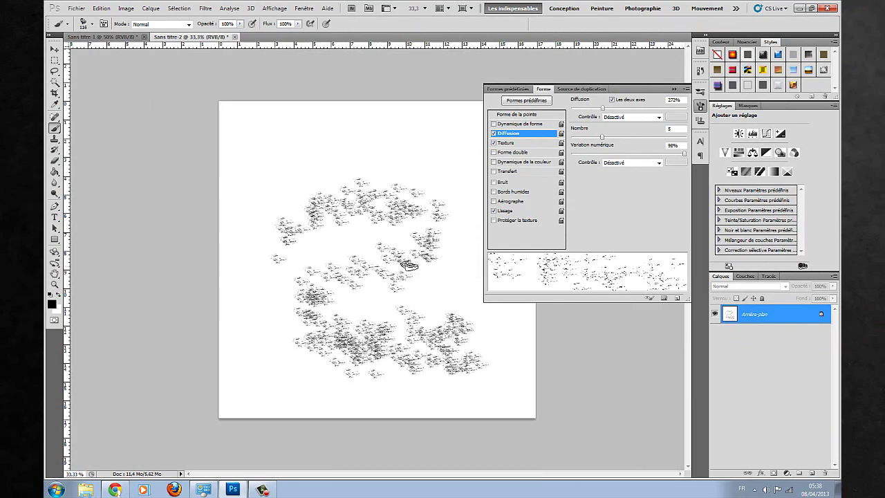
key("ctrl+z")
- Set the brush size to 391 px and reduce its scattering to 78% Diffusion with a Nombre of 3
left_click(93, 24)
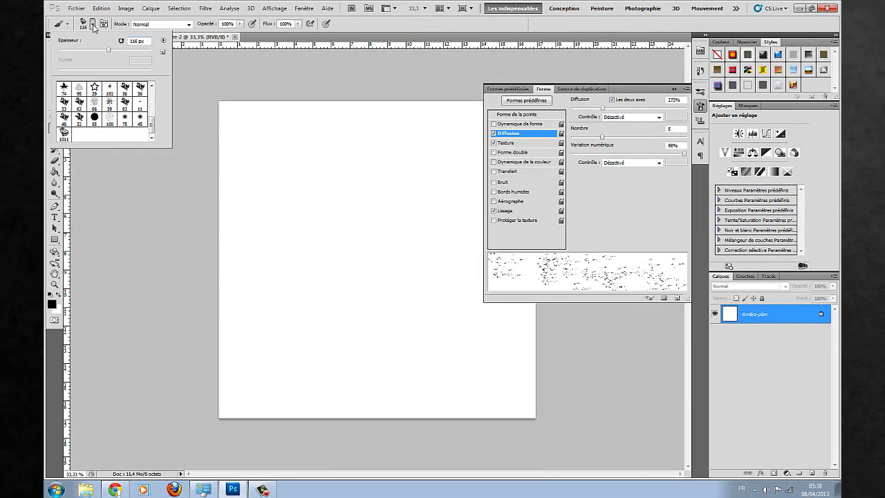
left_click_drag(108, 49, 136, 49)
left_click(600, 109)
mouse_move(602, 109)
left_mouse_down()
mouse_move(580, 114)
mouse_move(586, 142)
left_mouse_up()
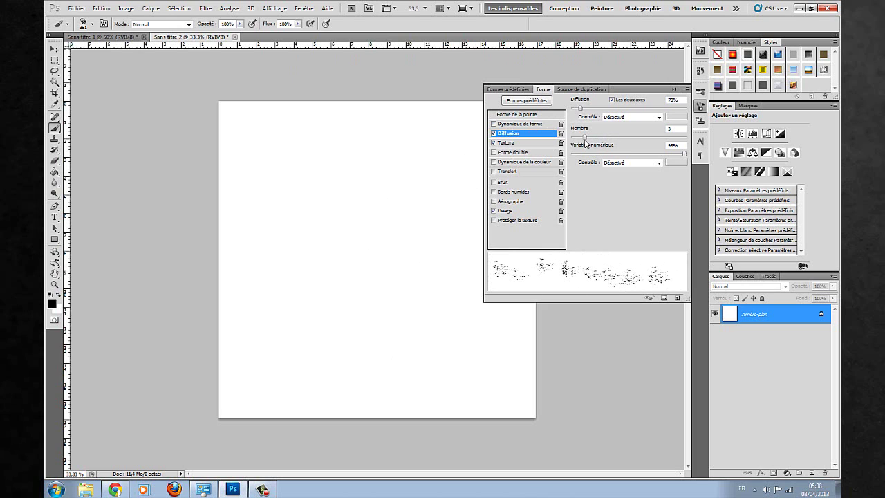
- Enable Dynamique de forme for the car brush with Diamètre minimal 26% and Variation de l'angle 22%, trying it with a stroke that is undone
left_click(512, 142)
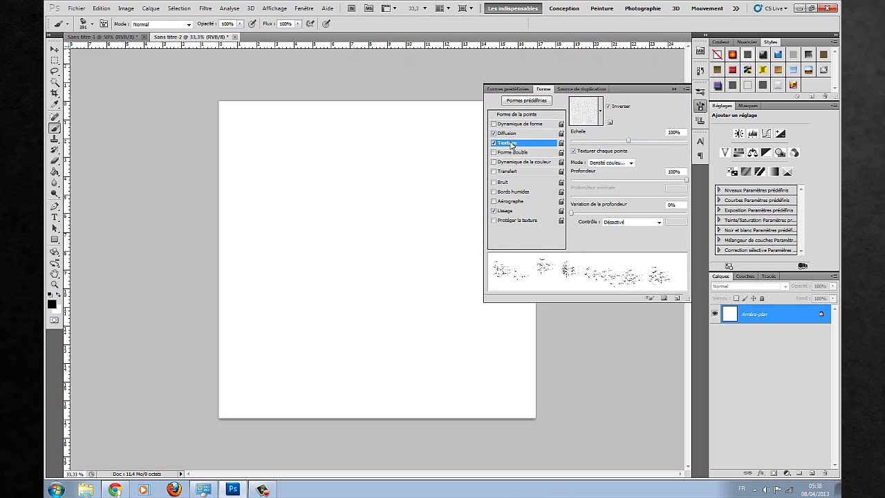
left_click(518, 126)
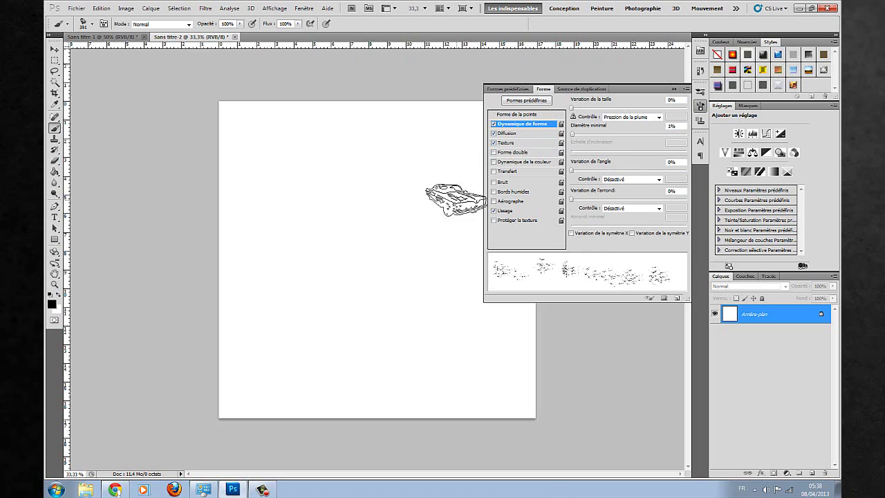
left_click_drag(583, 136, 602, 135)
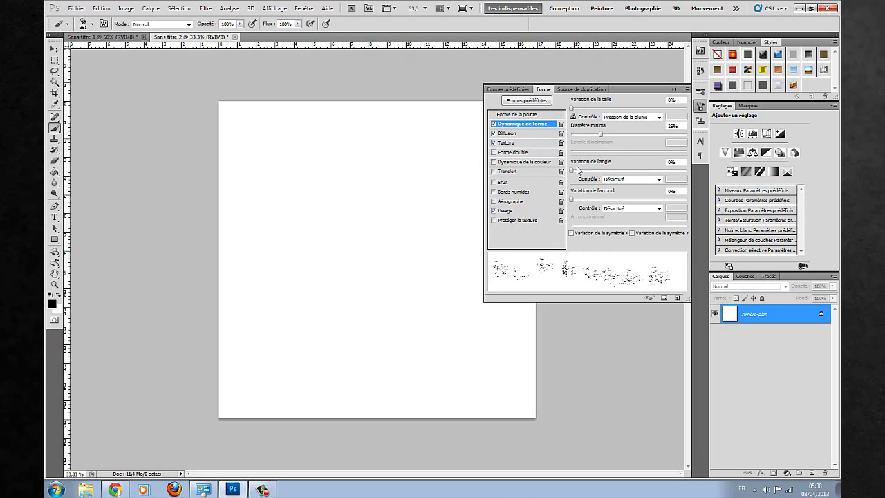
left_click_drag(577, 169, 596, 170)
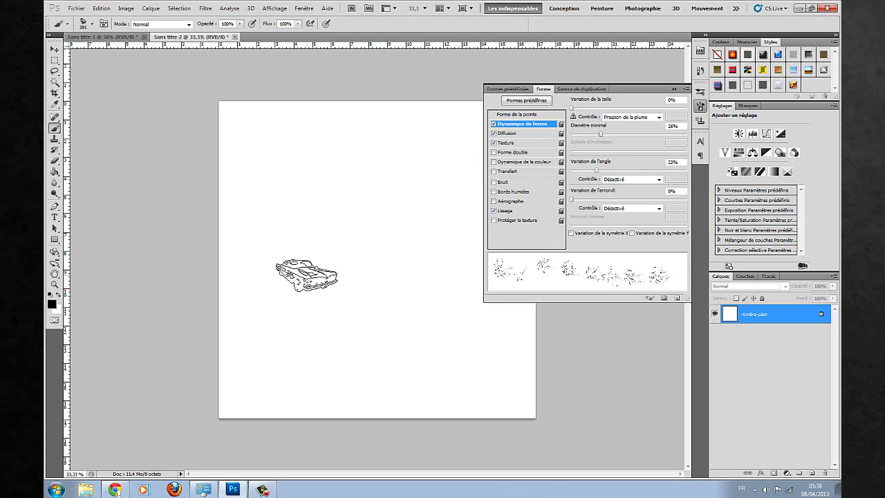
mouse_move(307, 276)
left_mouse_down()
mouse_move(405, 215)
mouse_move(426, 220)
mouse_move(439, 251)
mouse_move(418, 288)
mouse_move(346, 294)
mouse_move(291, 239)
mouse_move(295, 167)
mouse_move(357, 152)
mouse_move(439, 197)
mouse_move(446, 254)
mouse_move(418, 324)
mouse_move(339, 323)
mouse_move(295, 349)
mouse_move(339, 370)
mouse_move(463, 347)
mouse_move(331, 214)
mouse_move(267, 291)
mouse_move(257, 207)
mouse_move(284, 148)
mouse_move(394, 134)
mouse_move(463, 176)
mouse_move(467, 339)
mouse_move(360, 280)
mouse_move(336, 332)
mouse_move(297, 322)
left_mouse_up()
key("BackSpace")
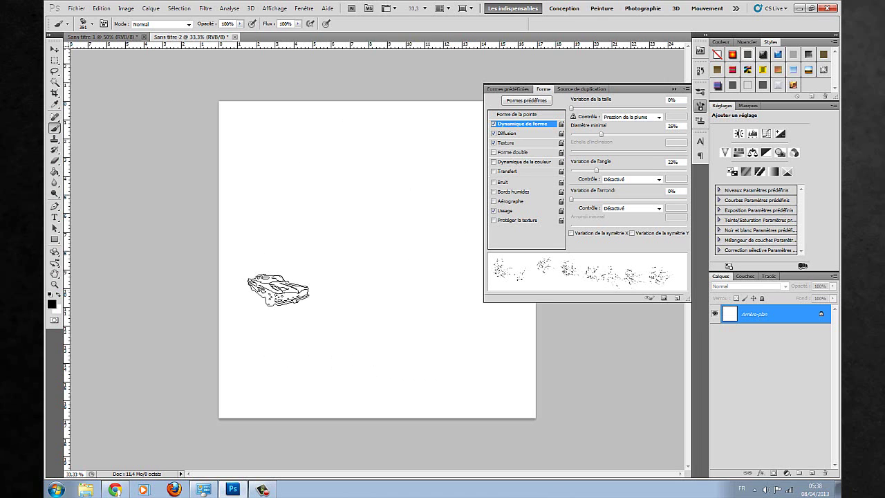
- Put away the brush settings, switch to Chrome and download the Extreme Lashes brush set from its Brusheezy page
left_click(55, 50)
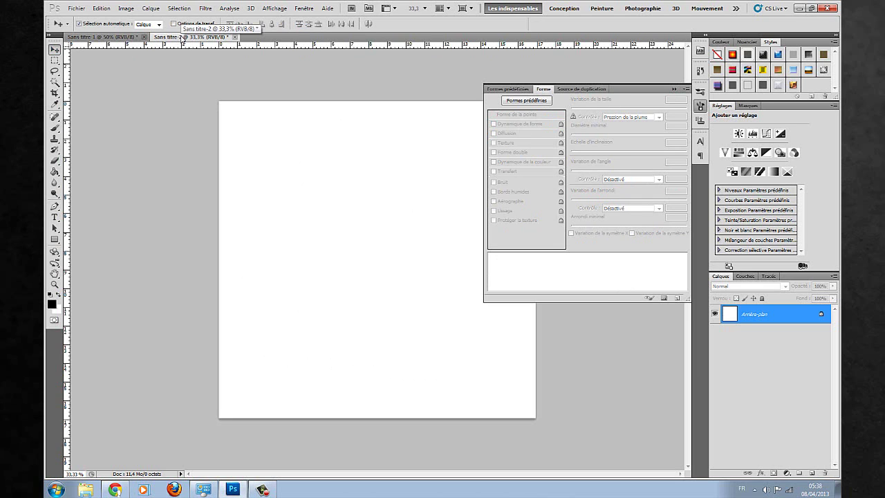
left_click(674, 90)
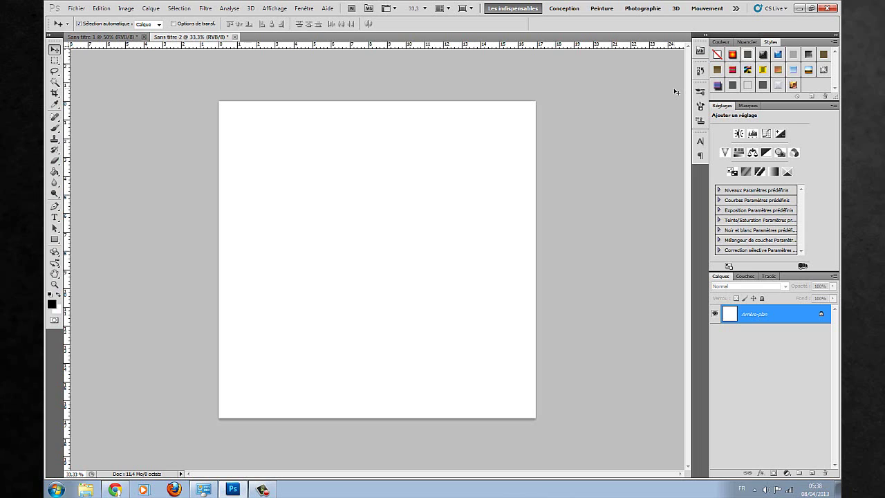
left_click(798, 8)
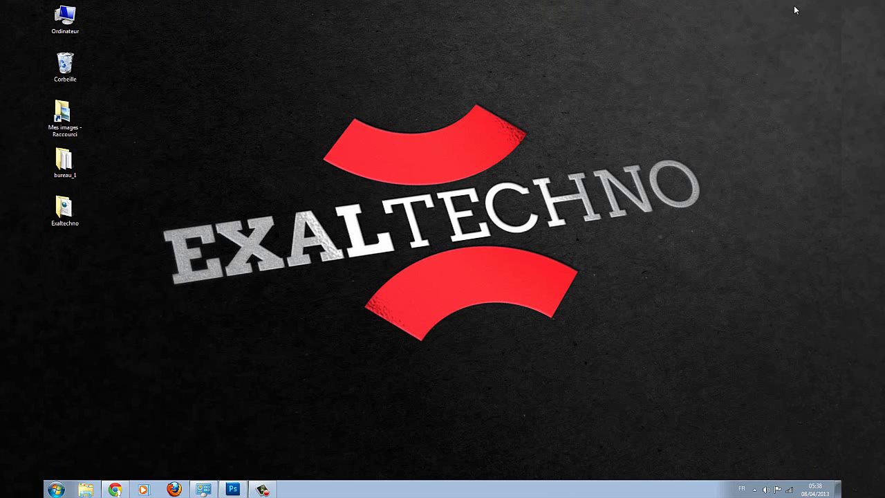
left_click(115, 489)
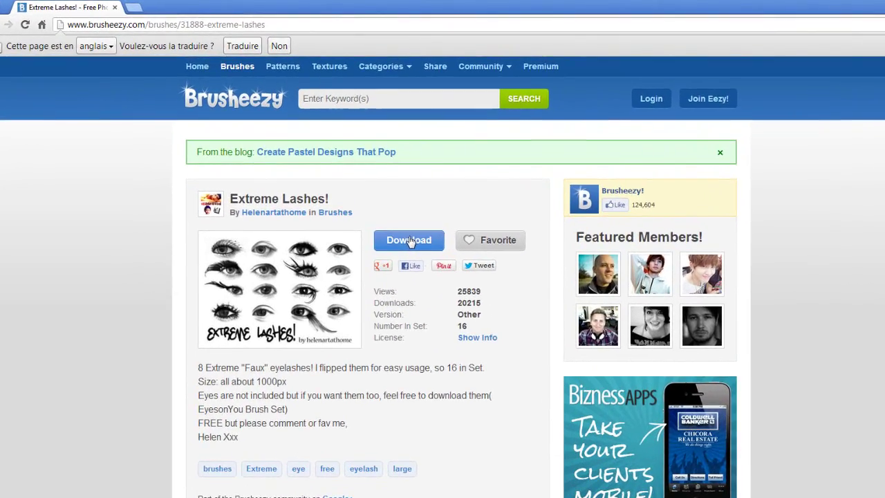
left_click(396, 199)
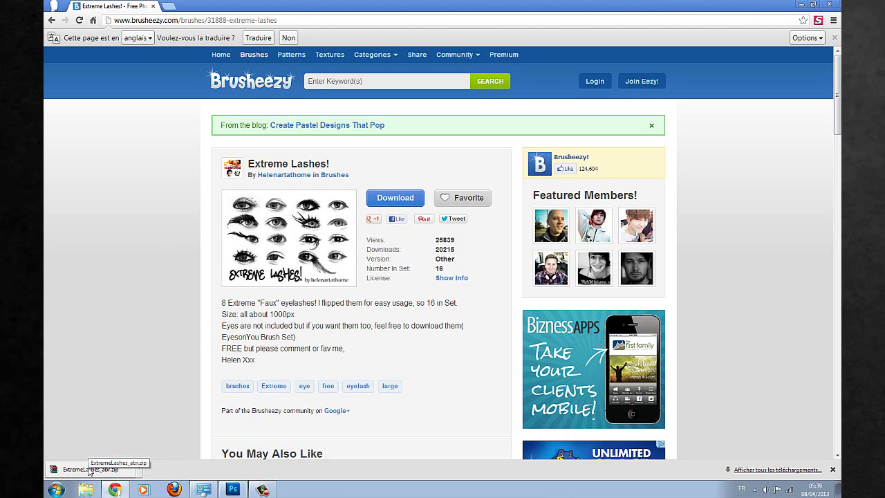
- Open the downloaded ExtremeLashes_abr.zip in WinRAR and extract ExtremeLashes.abr to the desktop, dismissing the licence reminder and closing the archive
left_click(89, 470)
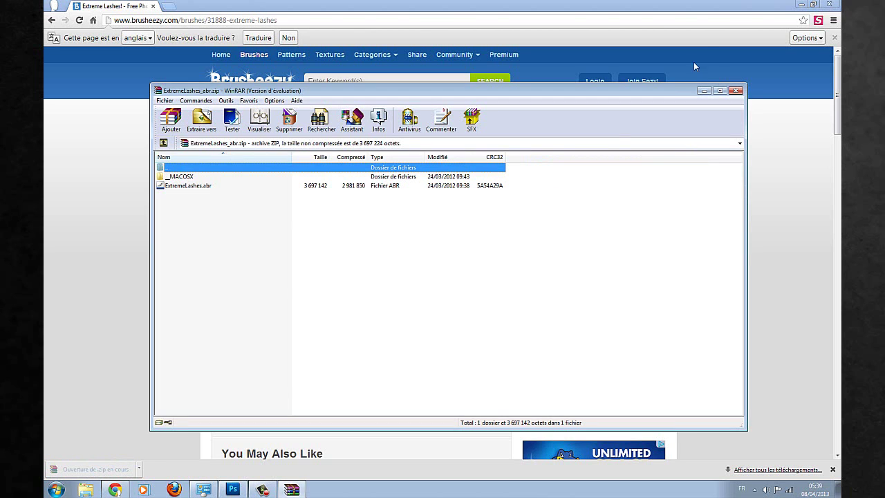
left_click(799, 5)
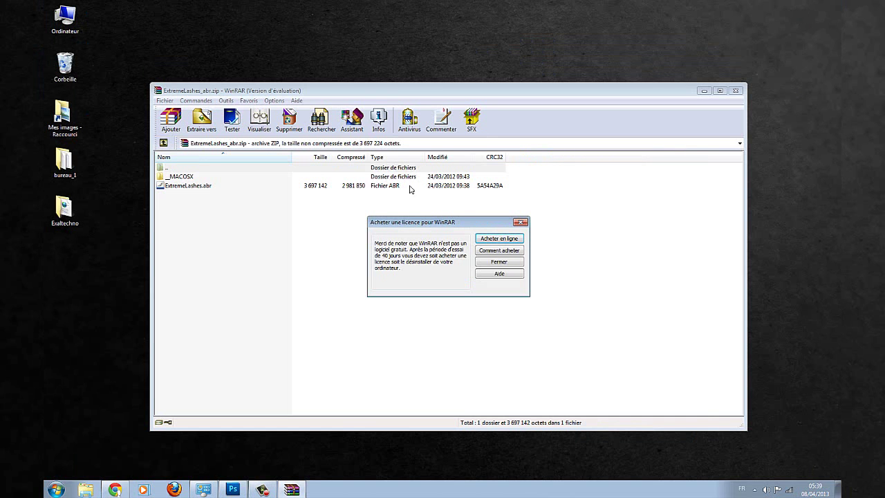
left_click(509, 262)
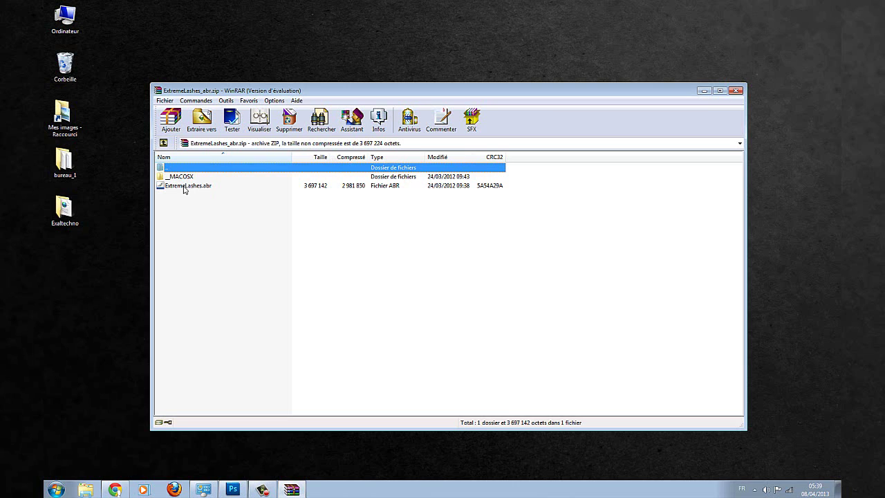
left_click_drag(184, 189, 62, 309)
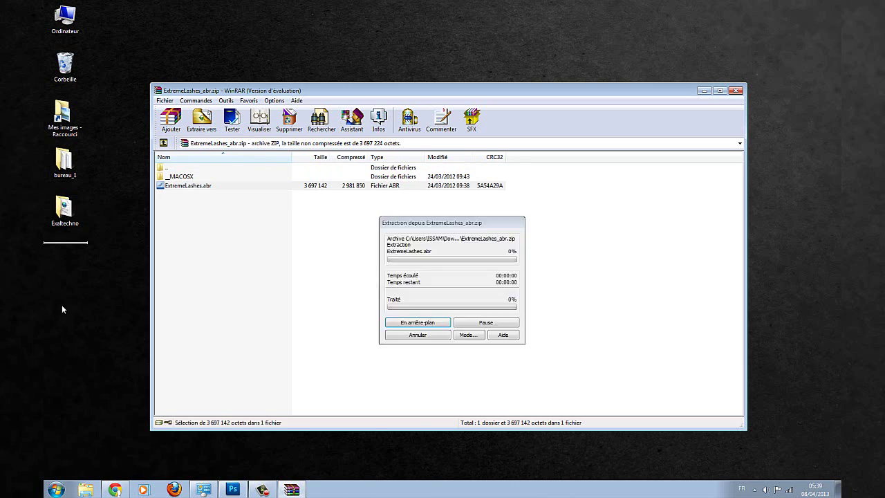
left_click(735, 91)
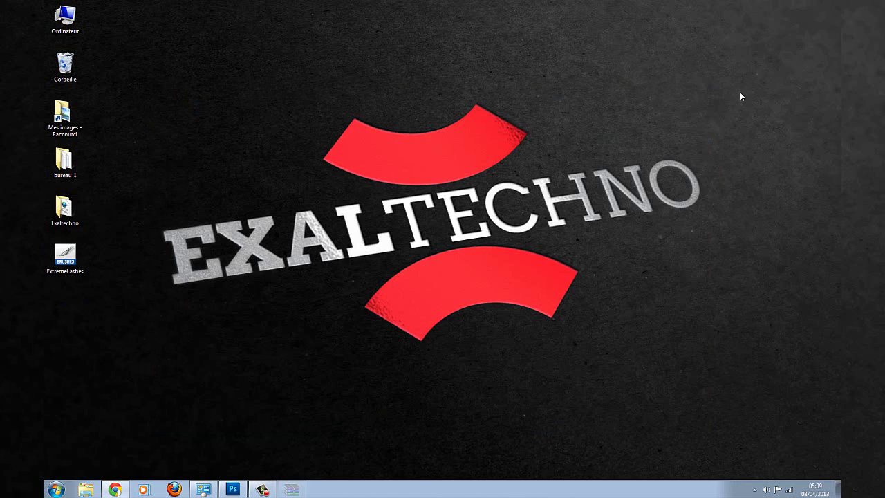
- Return to Photoshop and load the ExtremeLashes brush file from the desktop for the Brush tool, undoing the stray car stamp on the canvas
left_click(234, 490)
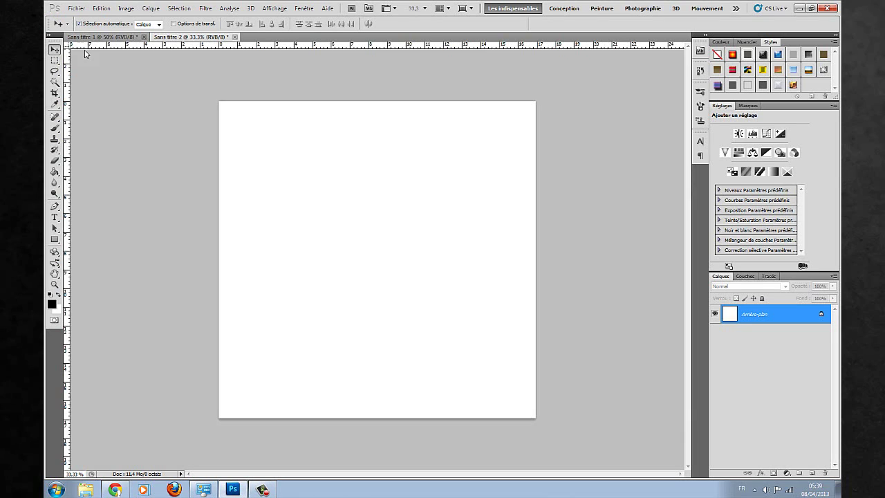
left_click(54, 129)
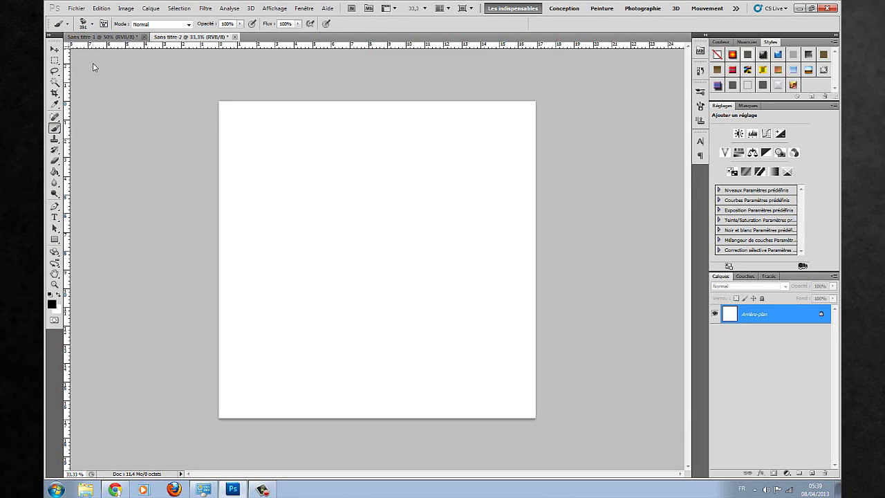
left_click(91, 25)
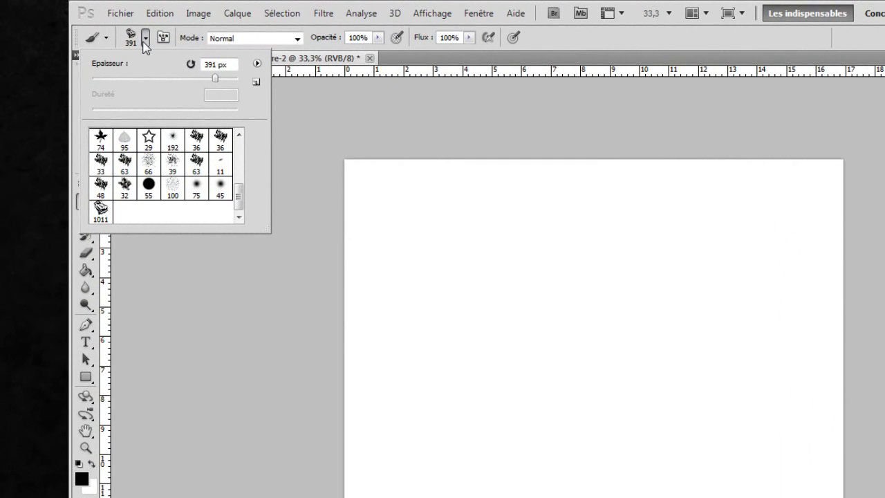
left_click(257, 64)
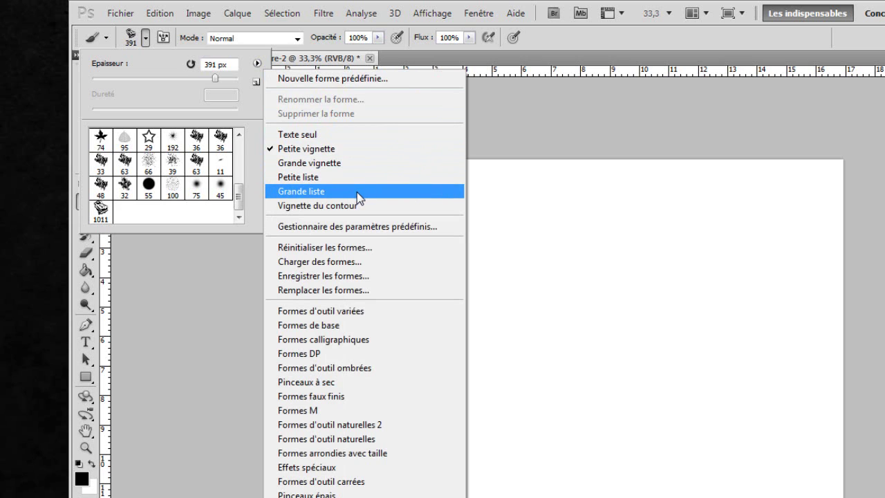
left_click(328, 262)
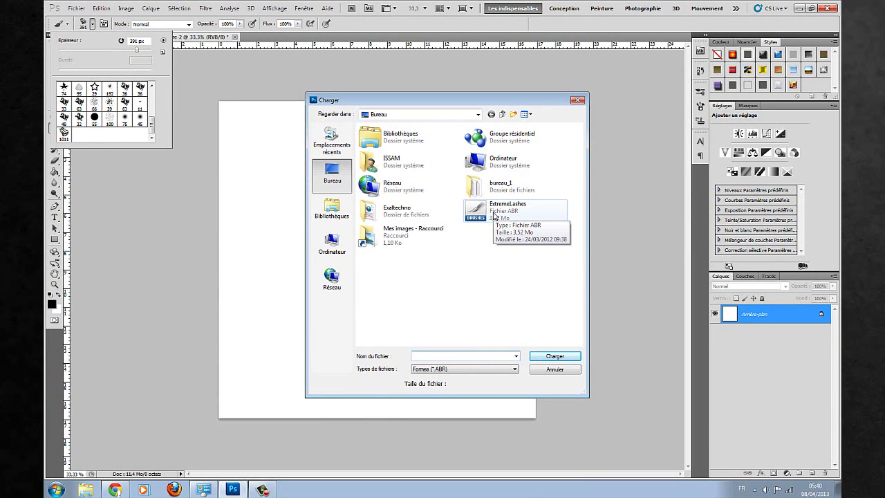
left_click(494, 215)
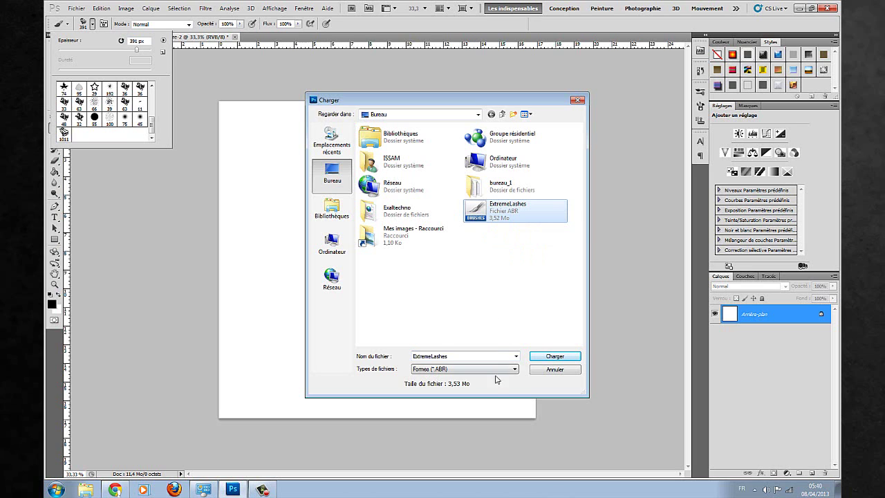
left_click(555, 356)
left_click(289, 186)
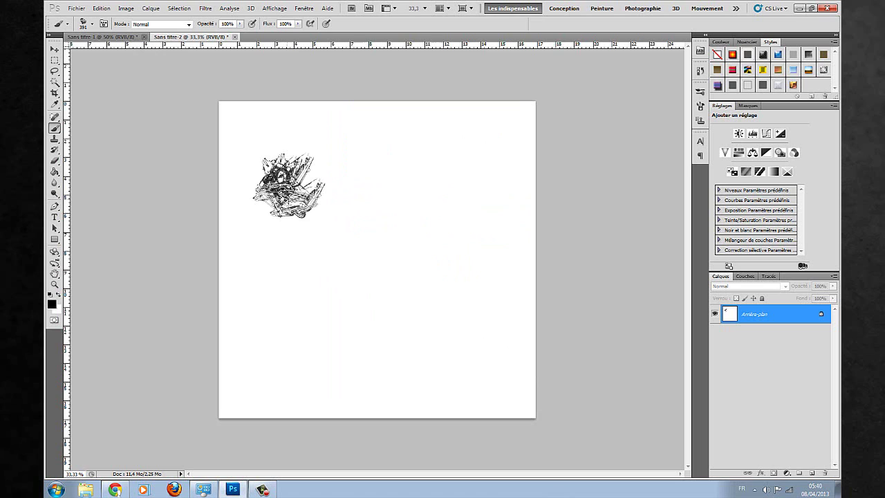
key("ctrl+z")
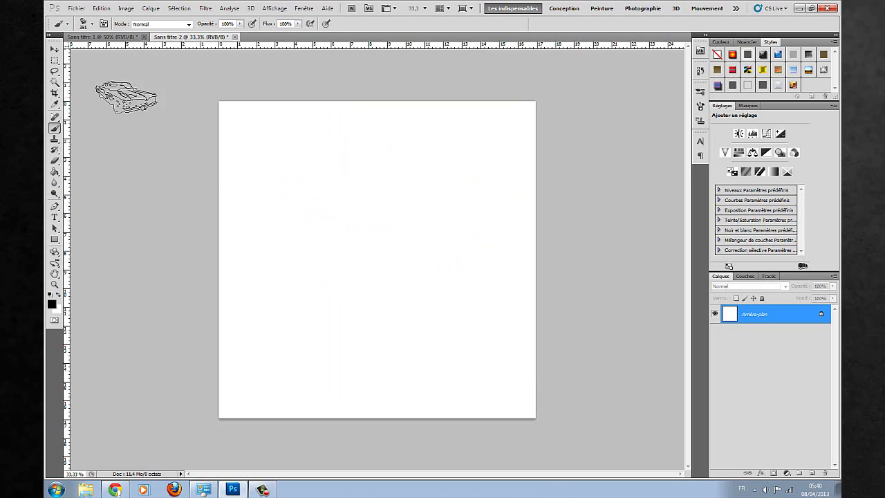
- Choose the 964 px eyelash brush, stamp a lash mid-canvas and another lower down, and paint an overlapping stroke from the lower one
left_click(54, 49)
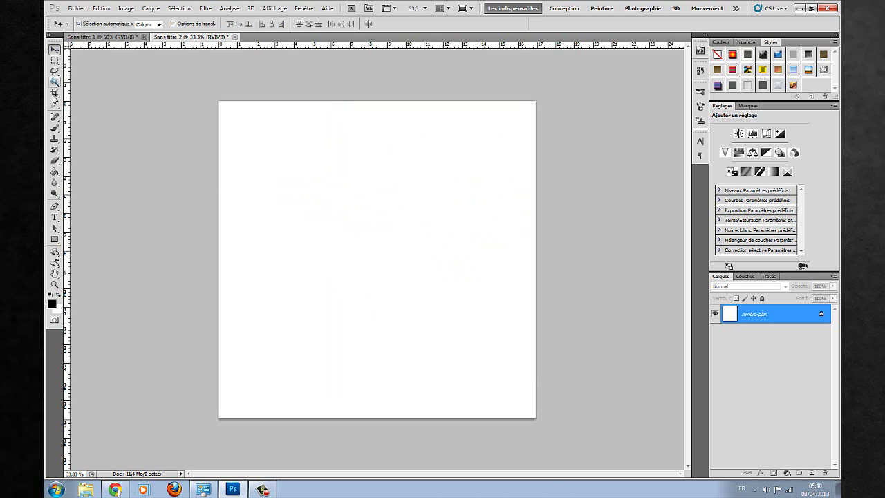
left_click(55, 128)
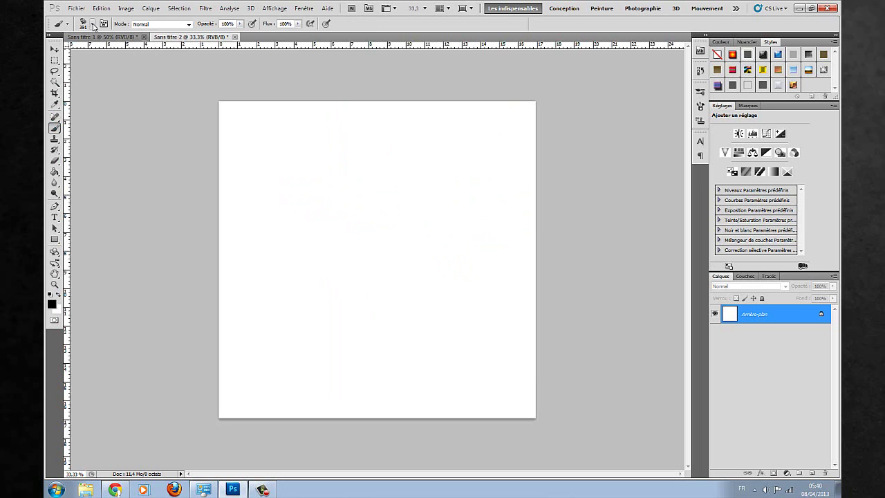
left_click(93, 26)
scroll(152, 127, "down", 3)
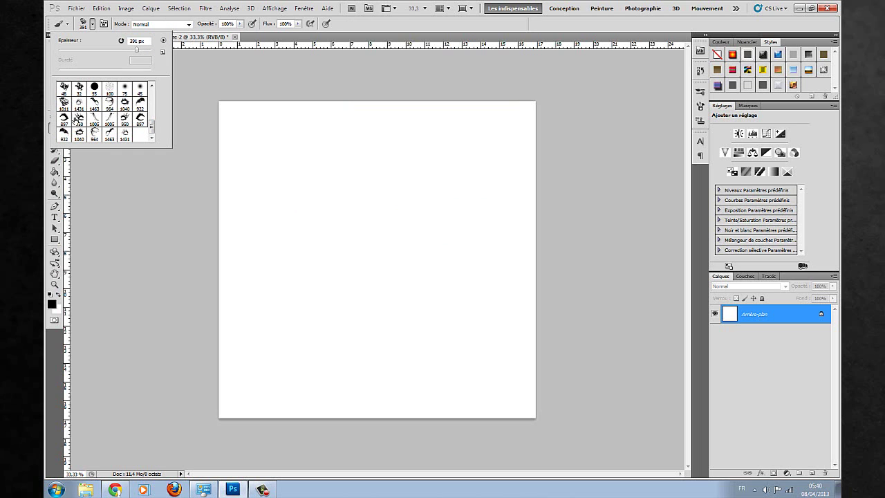
left_click(111, 102)
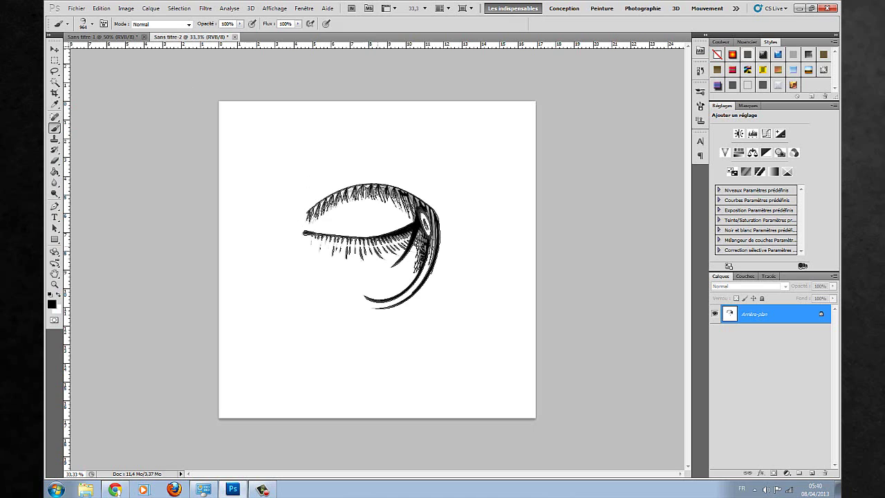
left_click(371, 246)
left_click(294, 357)
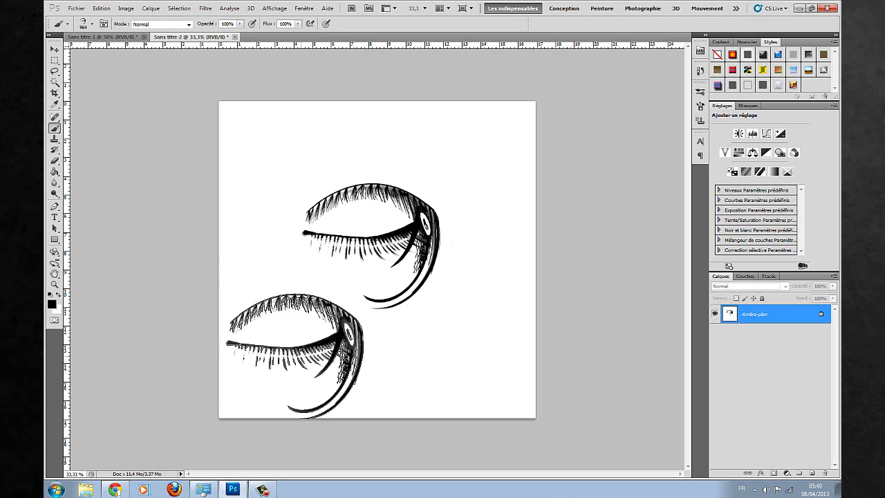
mouse_move(295, 356)
left_mouse_down()
mouse_move(347, 330)
mouse_move(414, 320)
left_mouse_up()
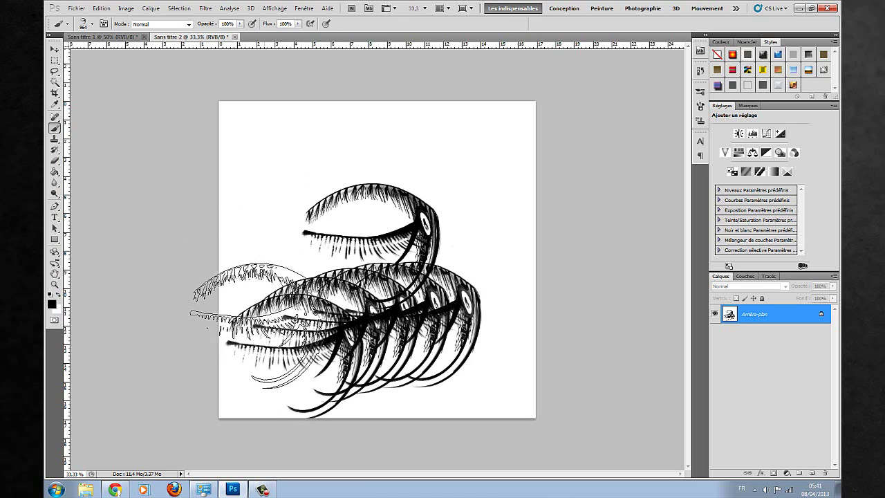
- Reduce the lash brush size to 97 px and paint a winding stroke across the upper part of the canvas
left_click(92, 24)
left_click_drag(147, 53, 111, 53)
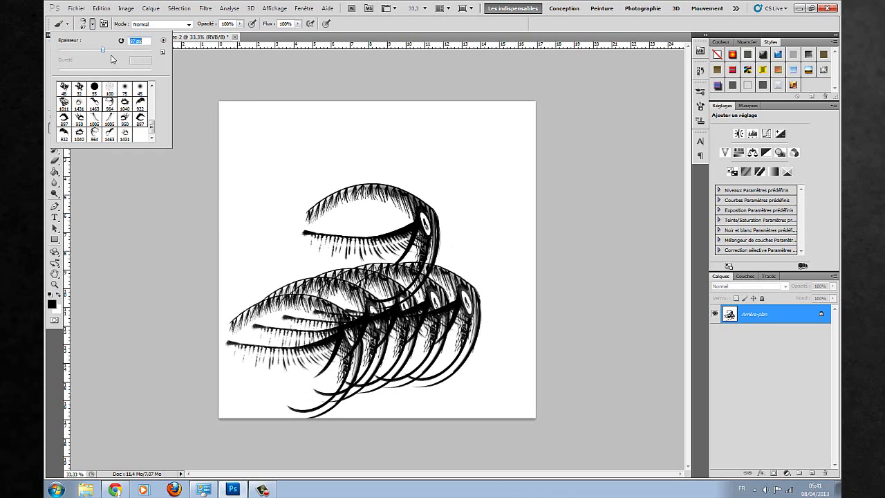
mouse_move(253, 157)
left_mouse_down()
mouse_move(317, 137)
mouse_move(376, 147)
mouse_move(433, 134)
mouse_move(470, 147)
mouse_move(452, 173)
mouse_move(489, 182)
left_mouse_up()
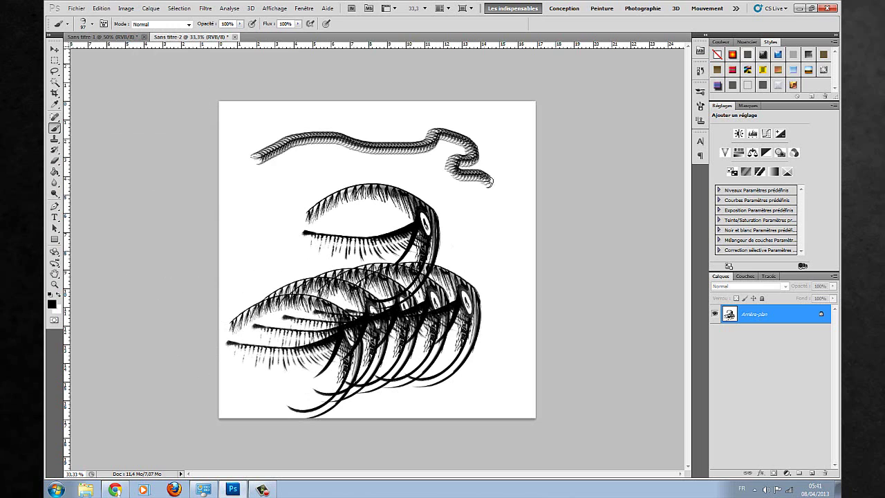
- Enable Diffusion at 708% for the lash brush and paint scattered strokes over the middle and lower parts of the canvas
left_click(304, 8)
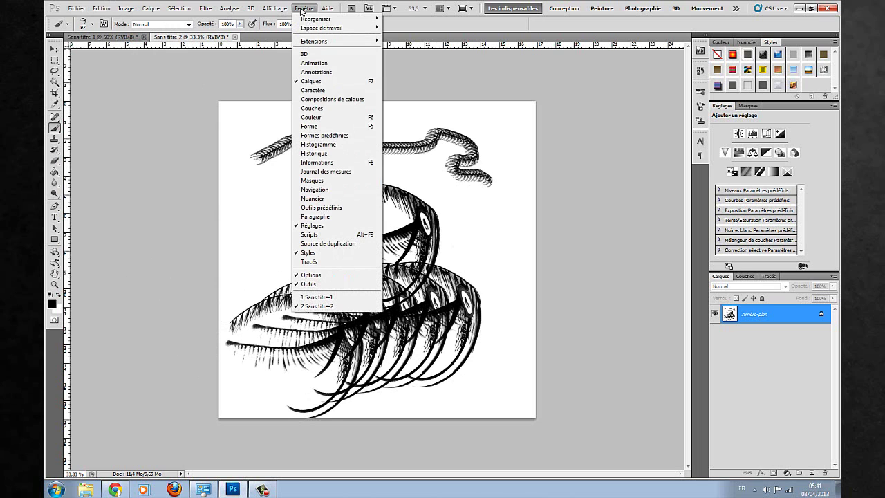
left_click(339, 130)
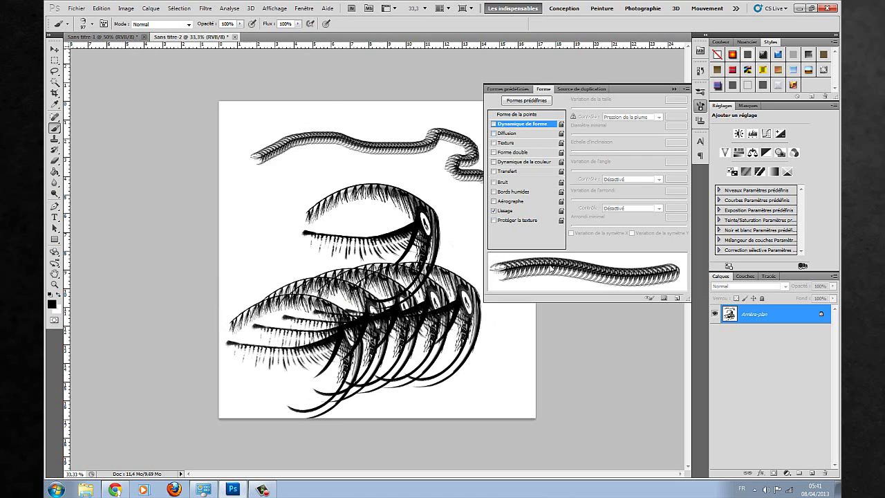
left_click(506, 132)
left_click_drag(583, 109, 654, 110)
mouse_move(394, 189)
left_mouse_down()
mouse_move(297, 177)
mouse_move(408, 166)
mouse_move(311, 276)
mouse_move(442, 318)
left_mouse_up()
left_click_drag(501, 337, 482, 369)
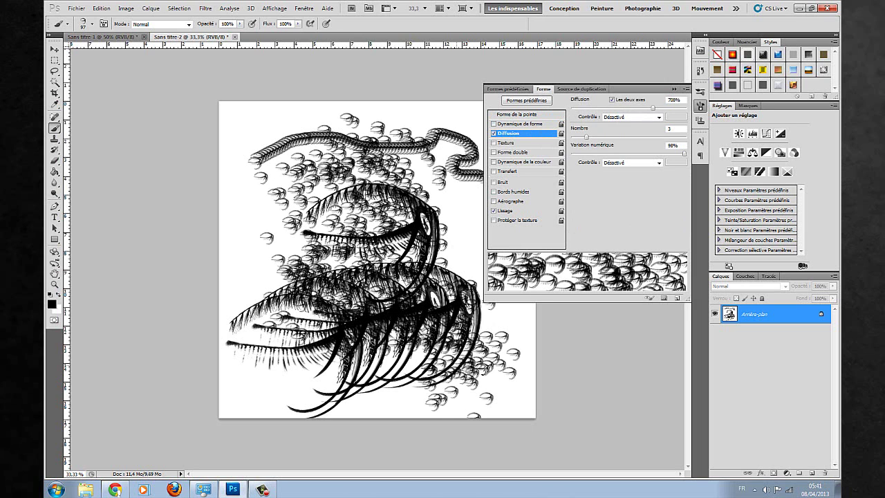